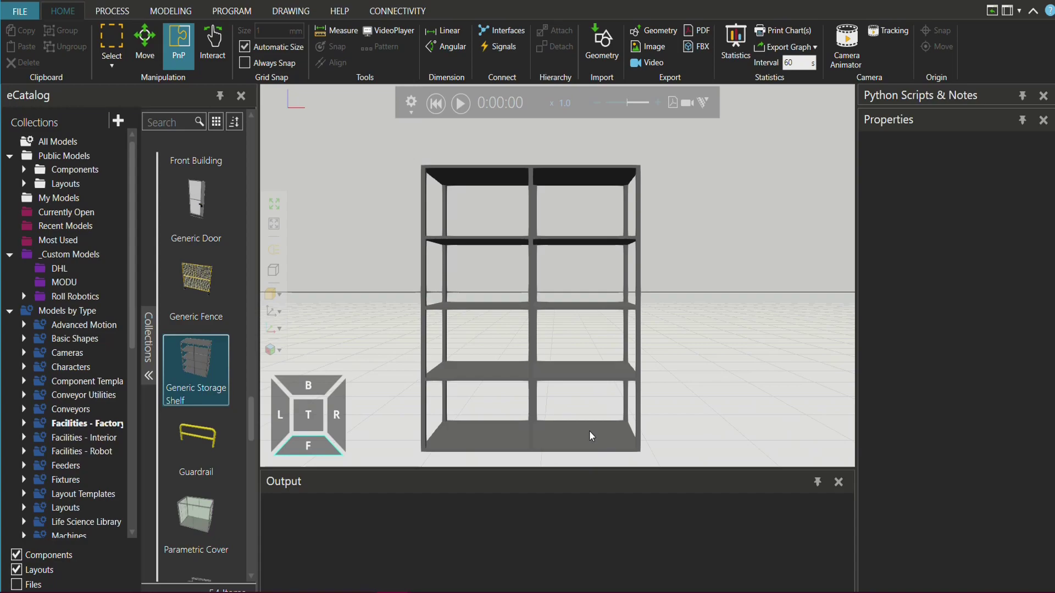
Select the storage shelf, then browse the MODELING Properties list and the HELP resources.
left_click(592, 436)
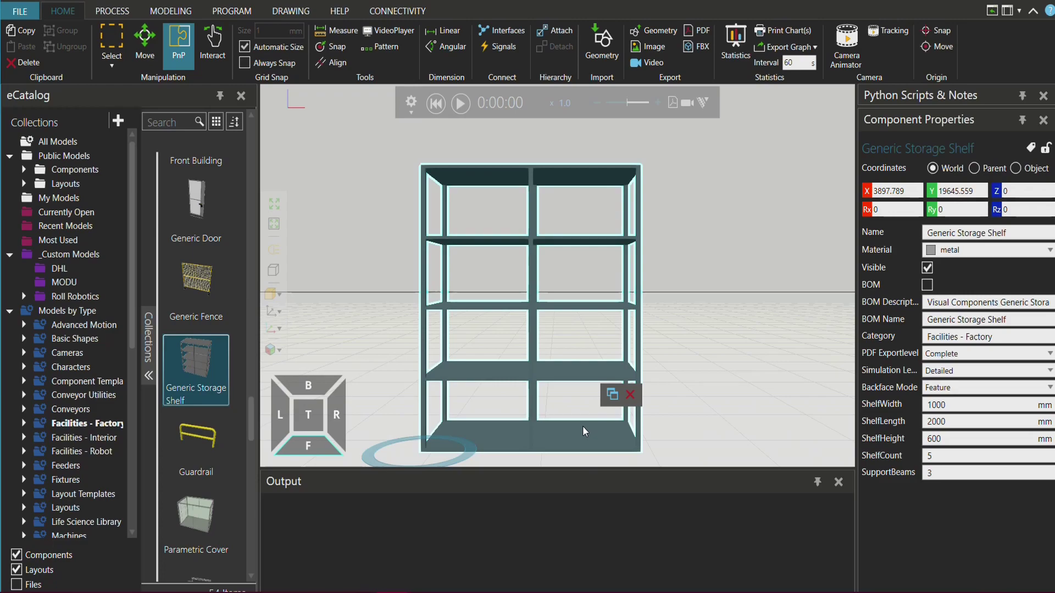
left_click(176, 16)
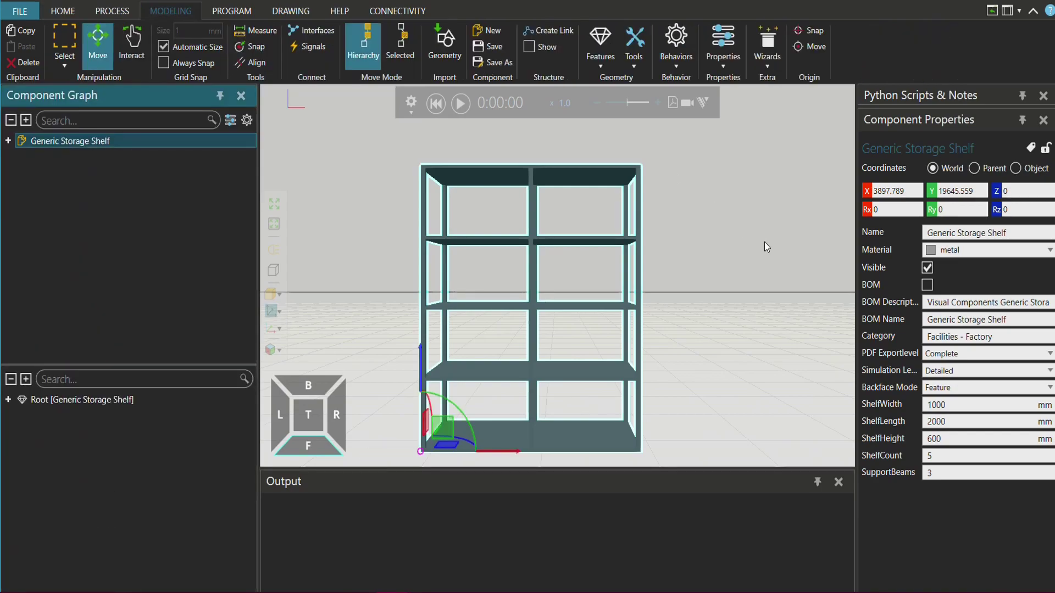
left_click(728, 66)
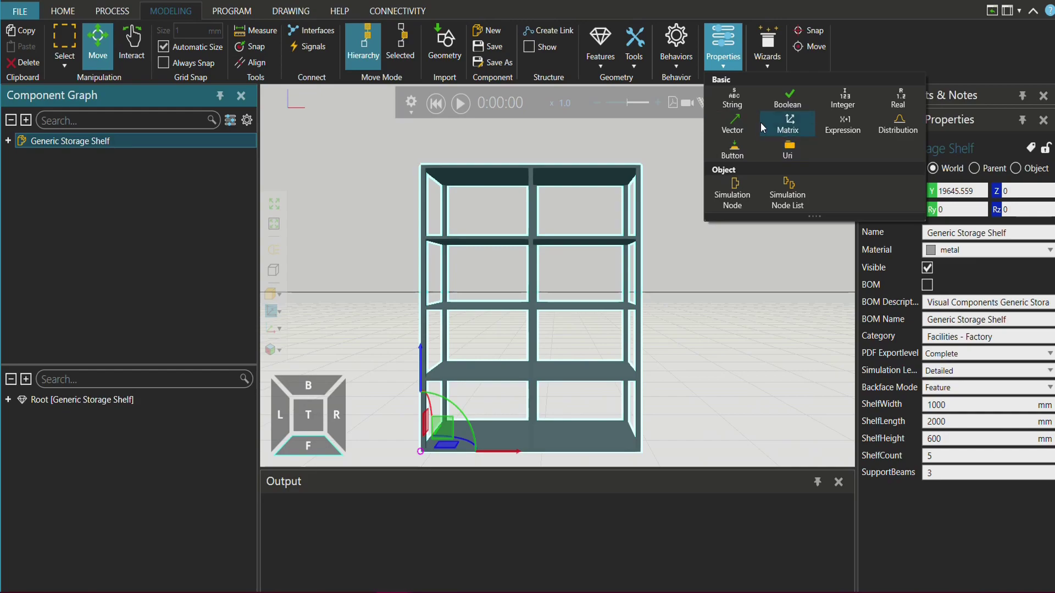
left_click(342, 14)
left_click(342, 14)
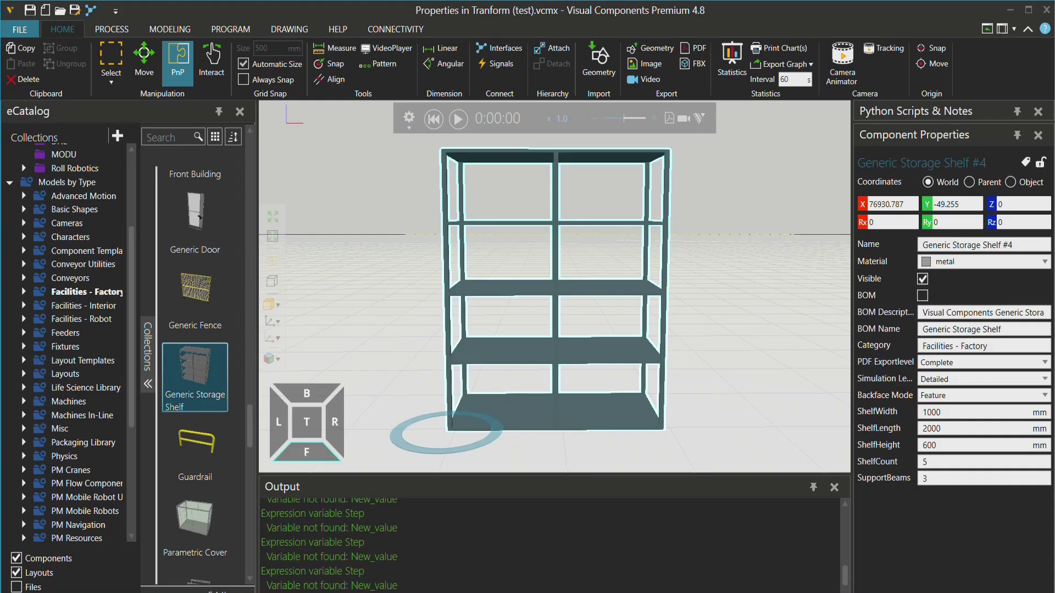
In the Component Graph, expand Generic Storage Shelf #4 and its Properties to list ShelfWidth, ShelfLength, ShelfHeight and others.
left_click(176, 33)
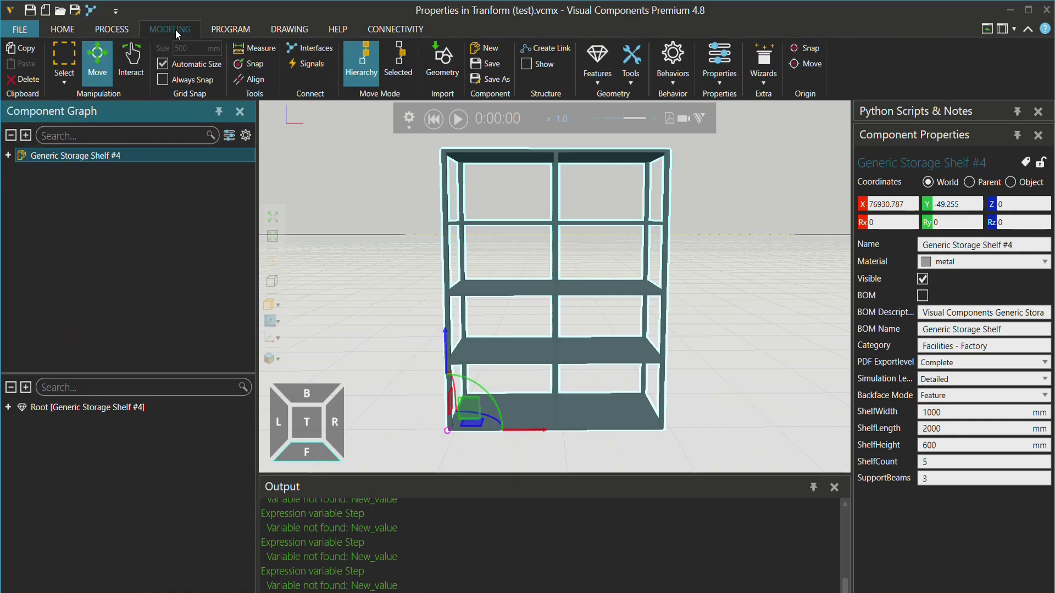
left_click(8, 157)
left_click(21, 170)
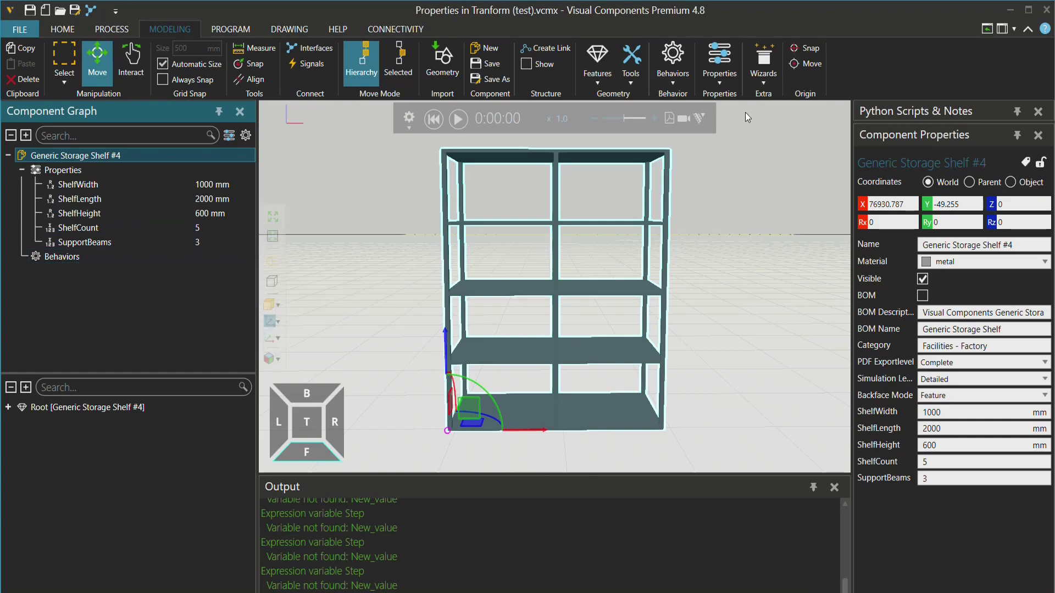
Add a Real property named New_value with Distance quantity and a value of 500 mm.
left_click(721, 77)
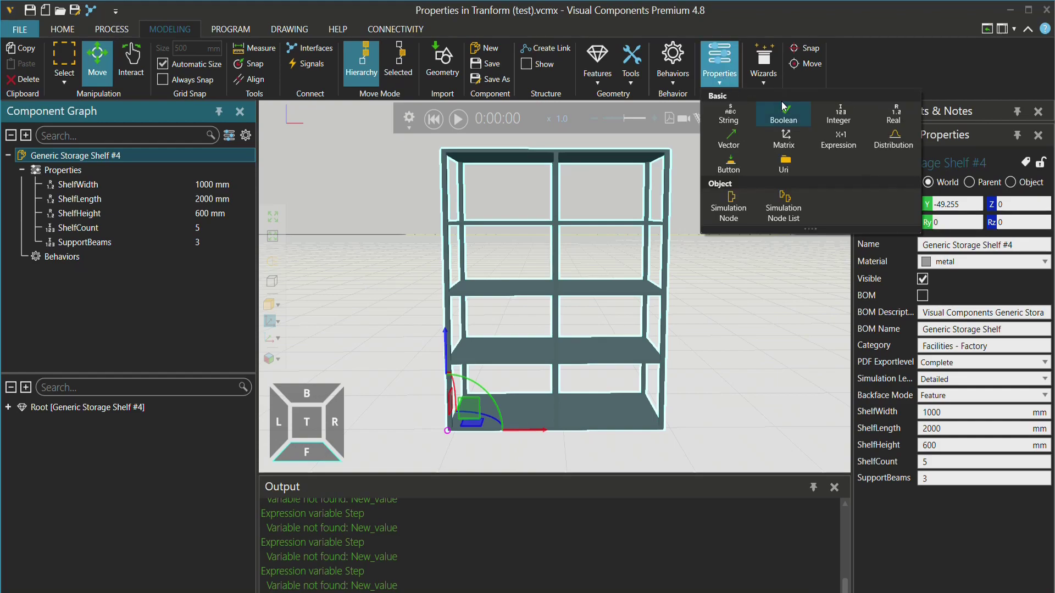
left_click(895, 116)
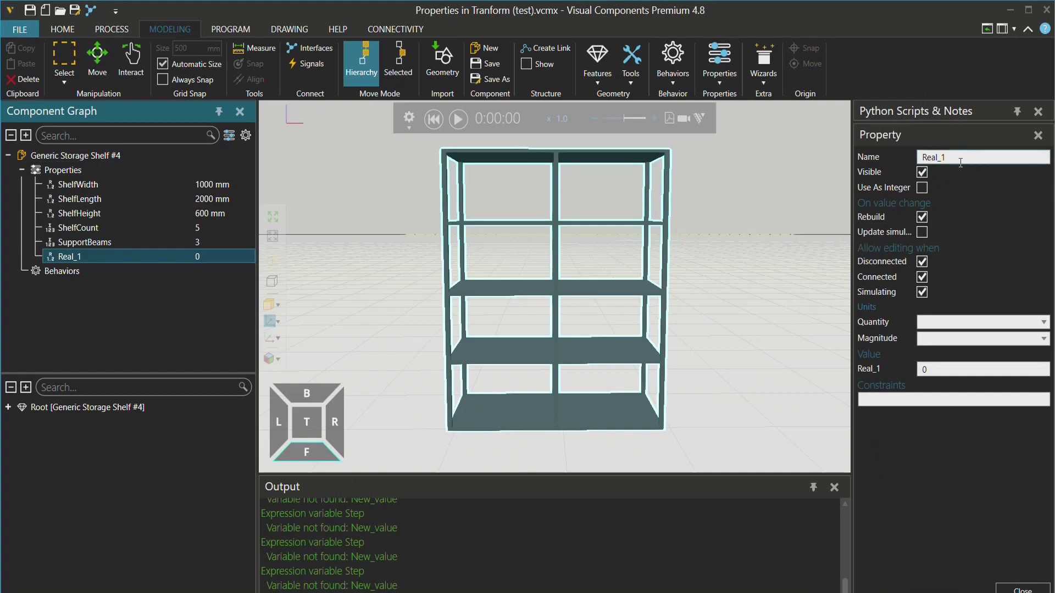
double_click(958, 158)
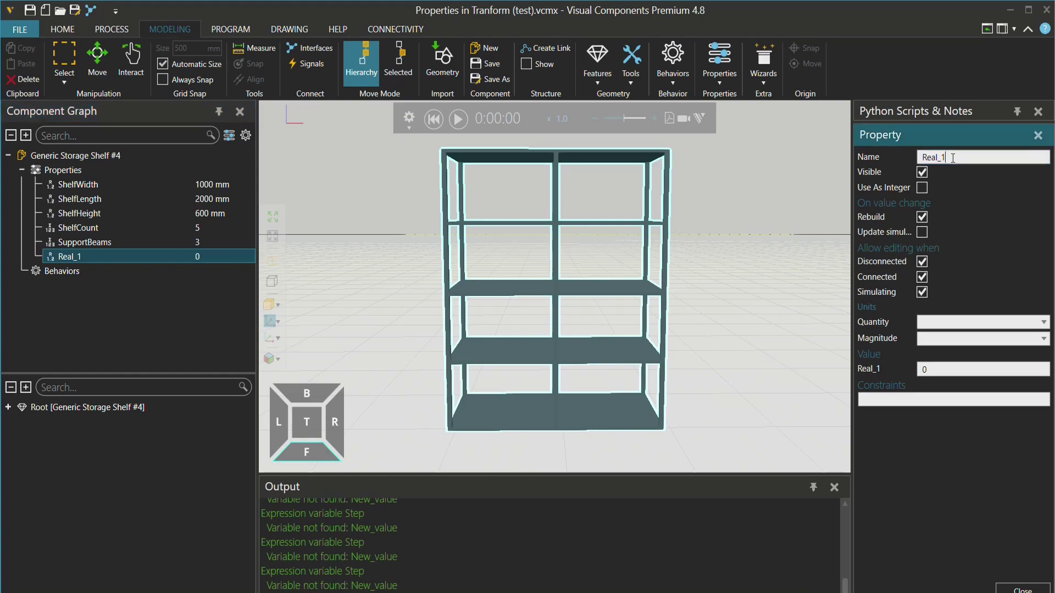
type("New_value")
left_click(1040, 323)
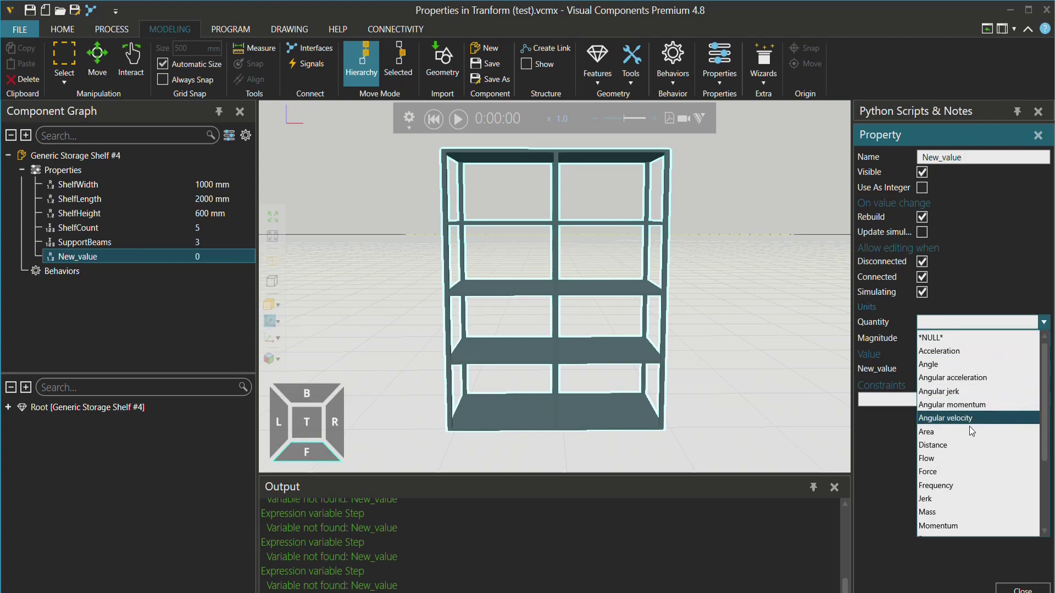
left_click(967, 444)
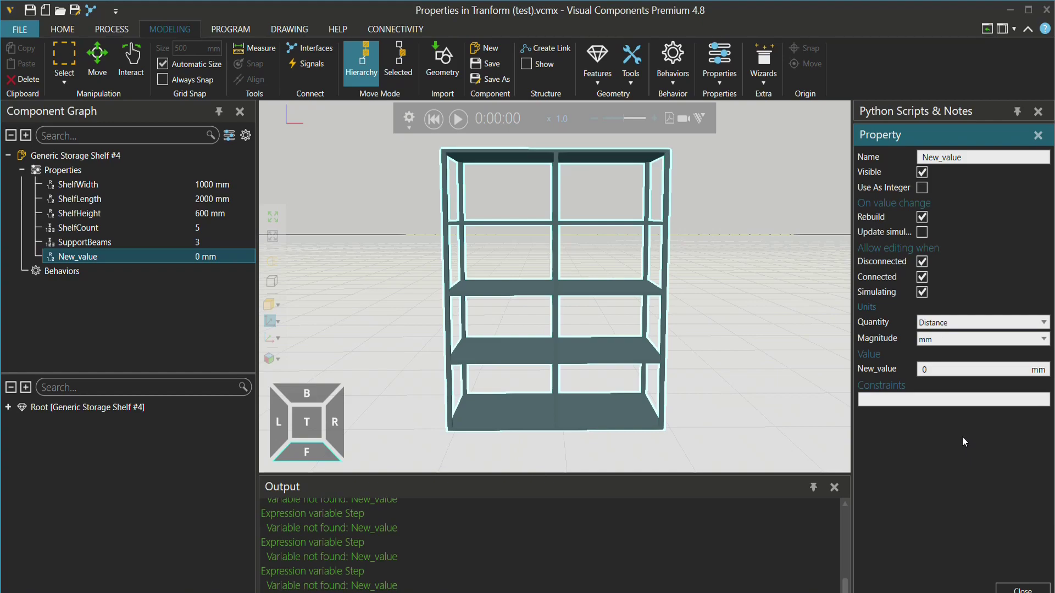
left_click(944, 370)
key("BackSpace")
type("500")
key("Return")
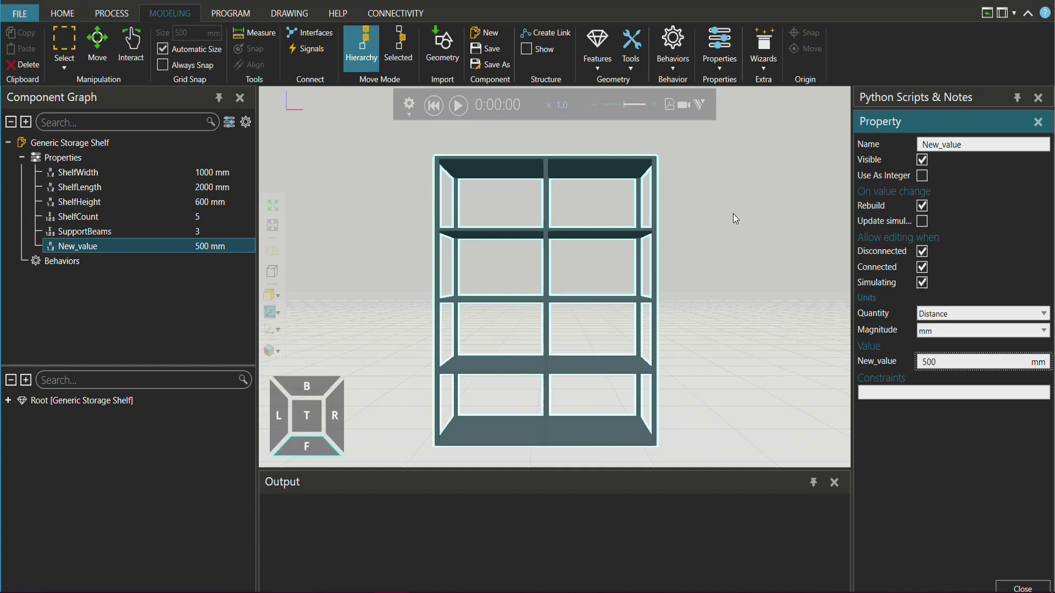
Expand Root and LinearClone_2 in the node tree and select the Support feature.
left_click(8, 401)
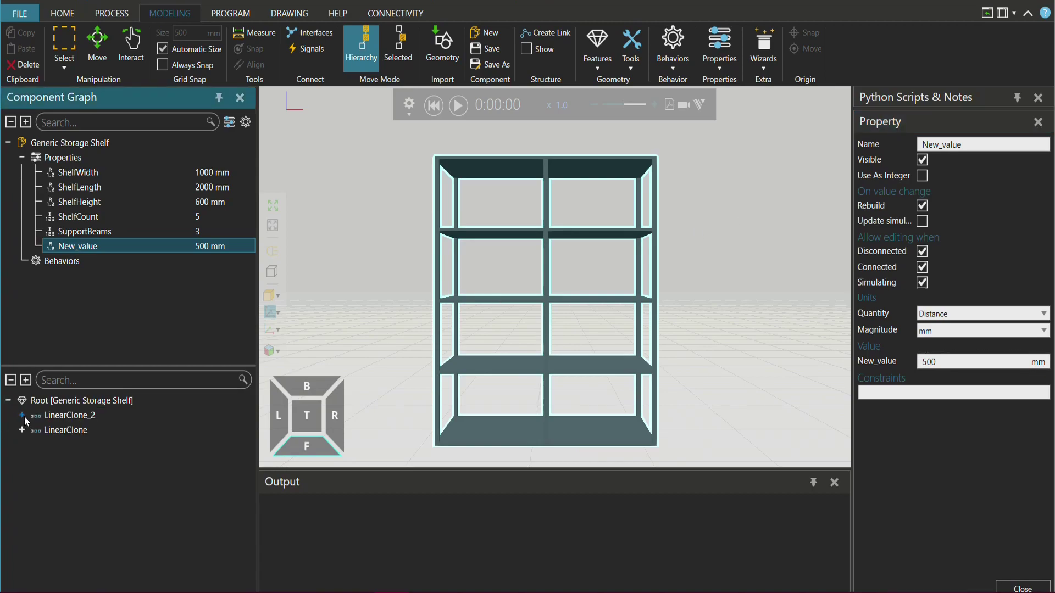
left_click(22, 415)
left_click(82, 431)
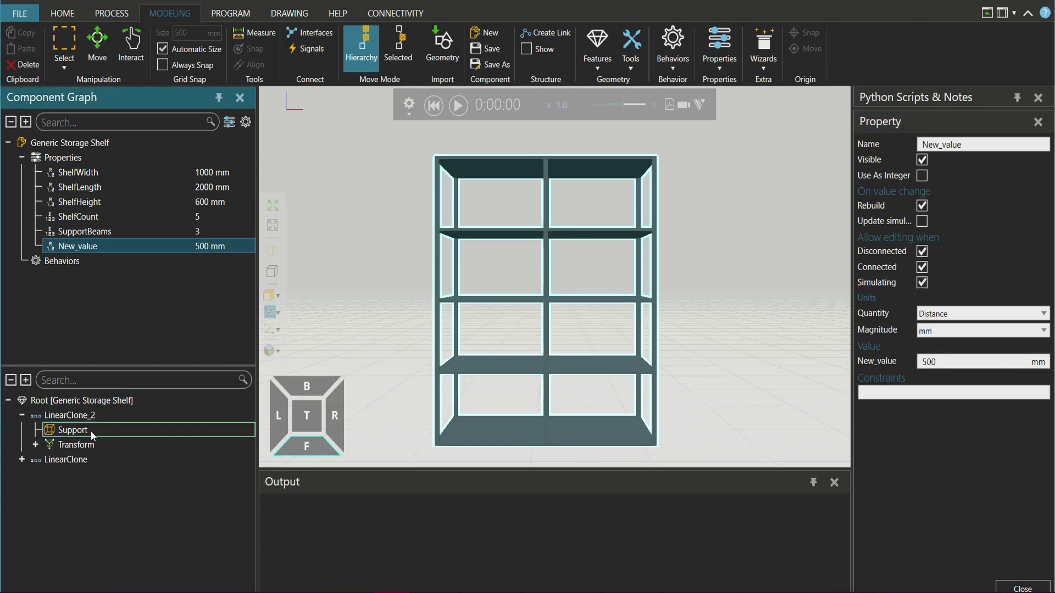
Change the Support feature's Height to New_value*(ShelfCount-1), then expand Transform.
left_click(90, 430)
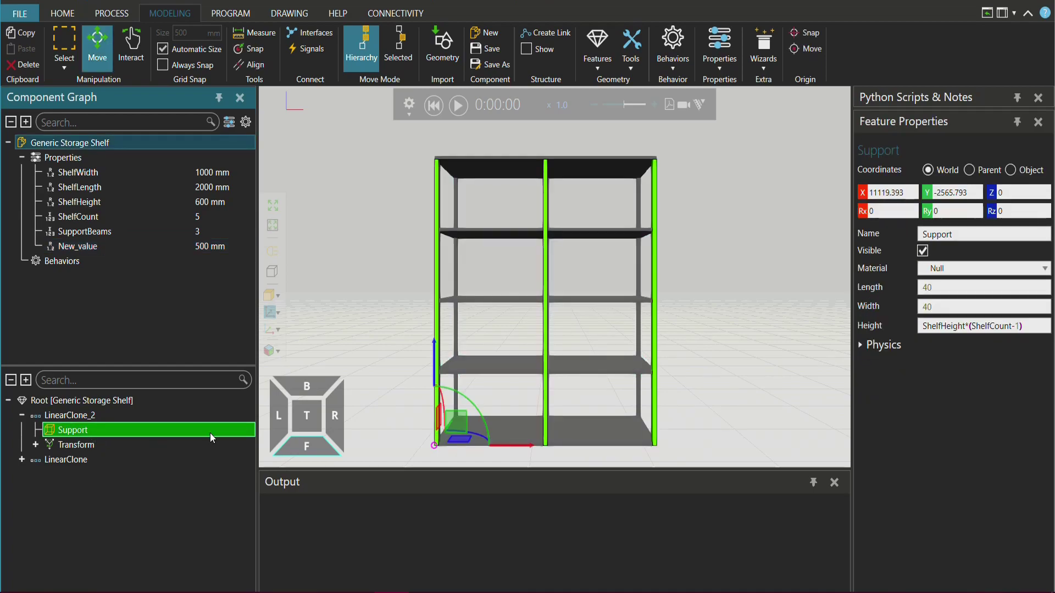
left_click(965, 327)
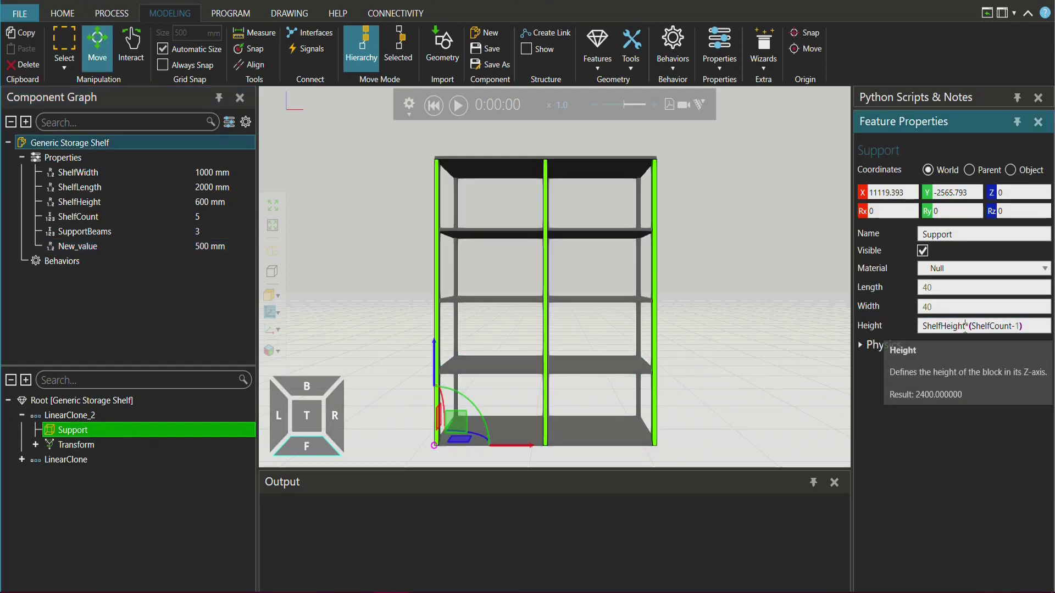
key("BackSpace")
key("BackSpace")
key("BackSpace")
key("BackSpace")
key("BackSpace")
key("BackSpace")
key("BackSpace")
key("BackSpace")
key("BackSpace")
key("BackSpace")
key("BackSpace")
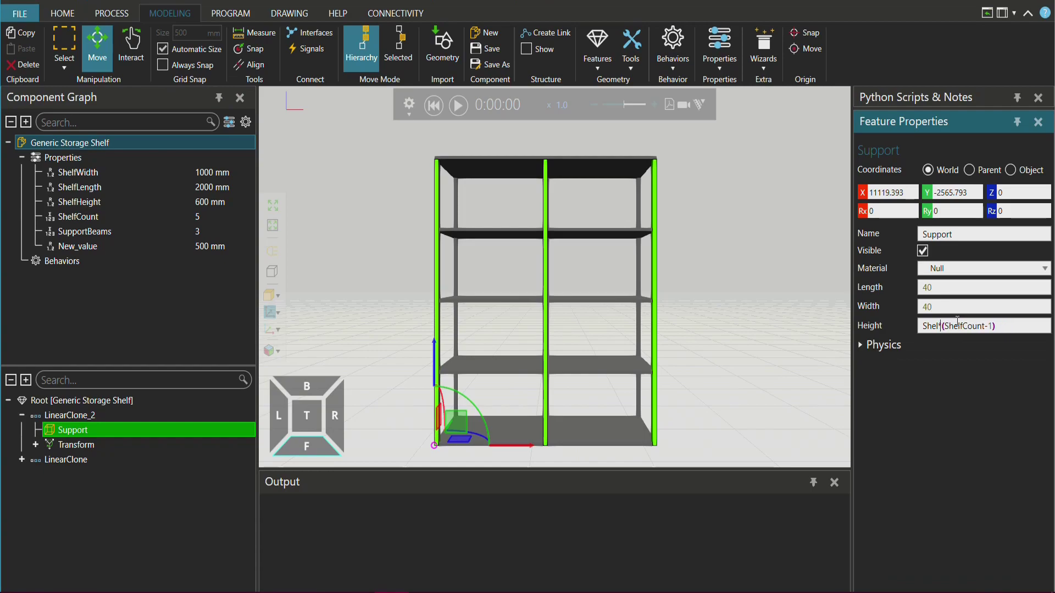
type("New_value")
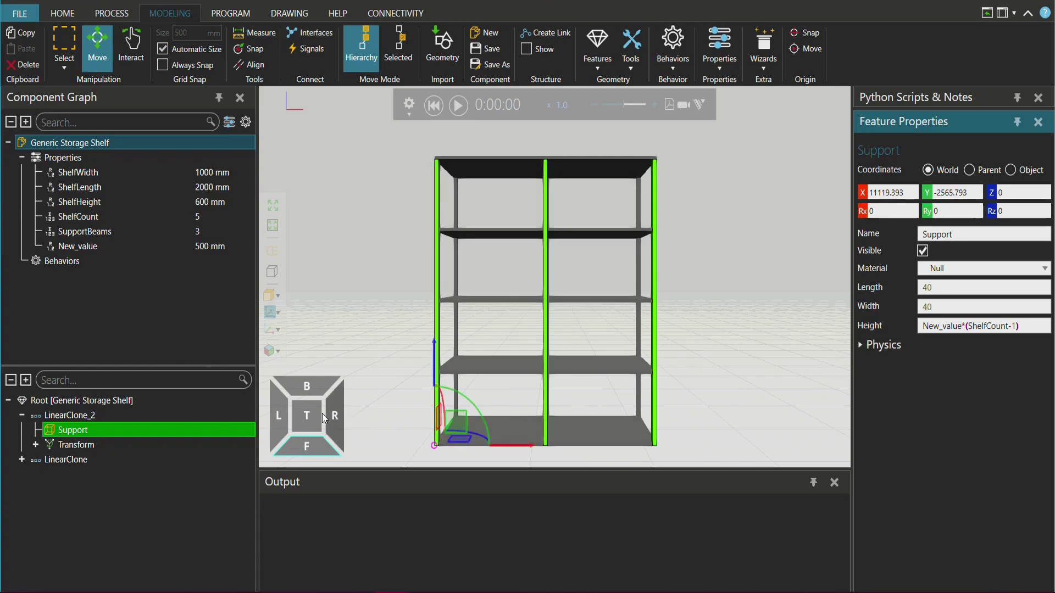
left_click(36, 445)
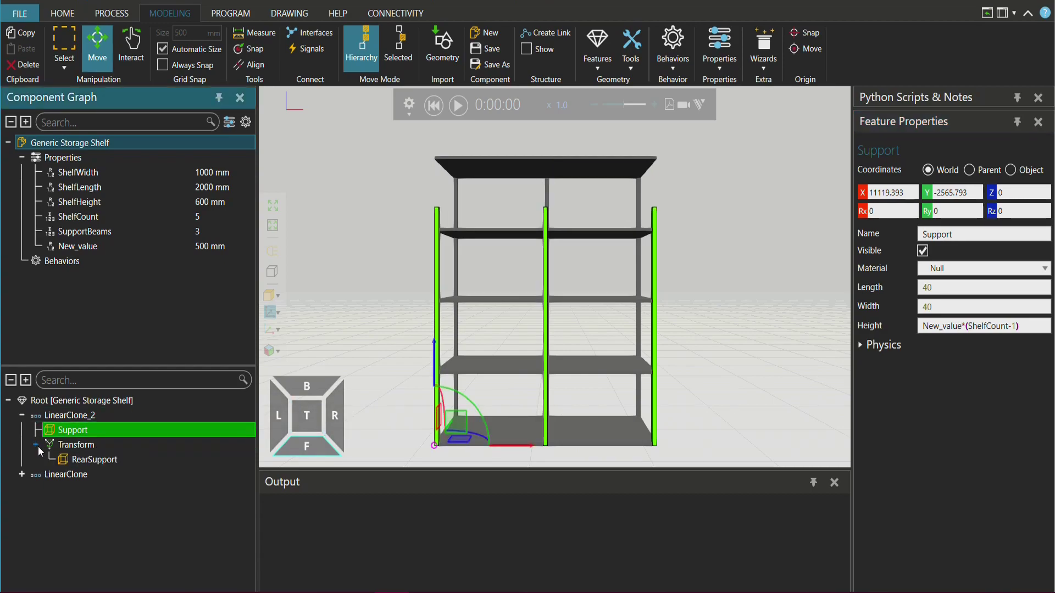
Change RearSupport's Height from ShelfHeight to New_value*(ShelfCount-1).
left_click(91, 459)
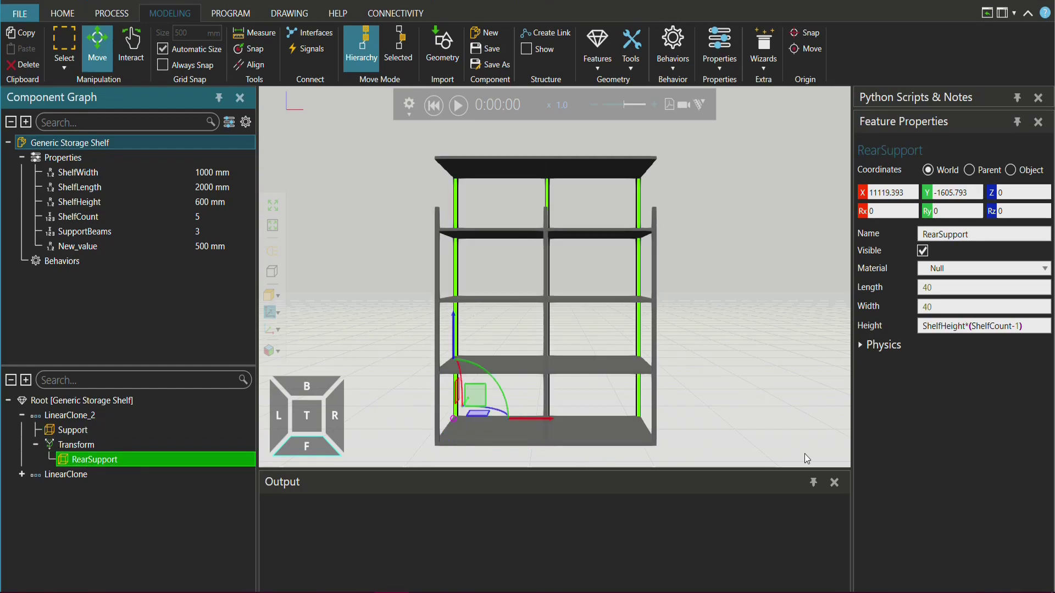
left_click(966, 325)
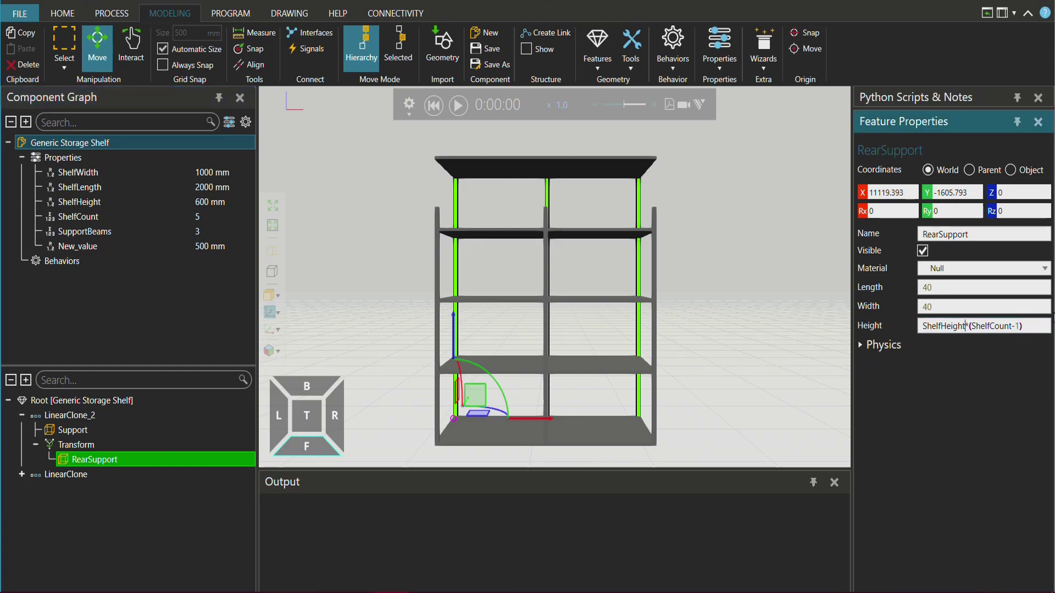
key("BackSpace")
key("BackSpace")
key("BackSpace")
key("BackSpace")
key("BackSpace")
key("BackSpace")
key("BackSpace")
key("BackSpace")
key("BackSpace")
key("BackSpace")
key("BackSpace")
type("New_value")
Replace ShelfHeight with New_value in LinearClone's Step, then expand LinearClone to show Shelf.
left_click(48, 477)
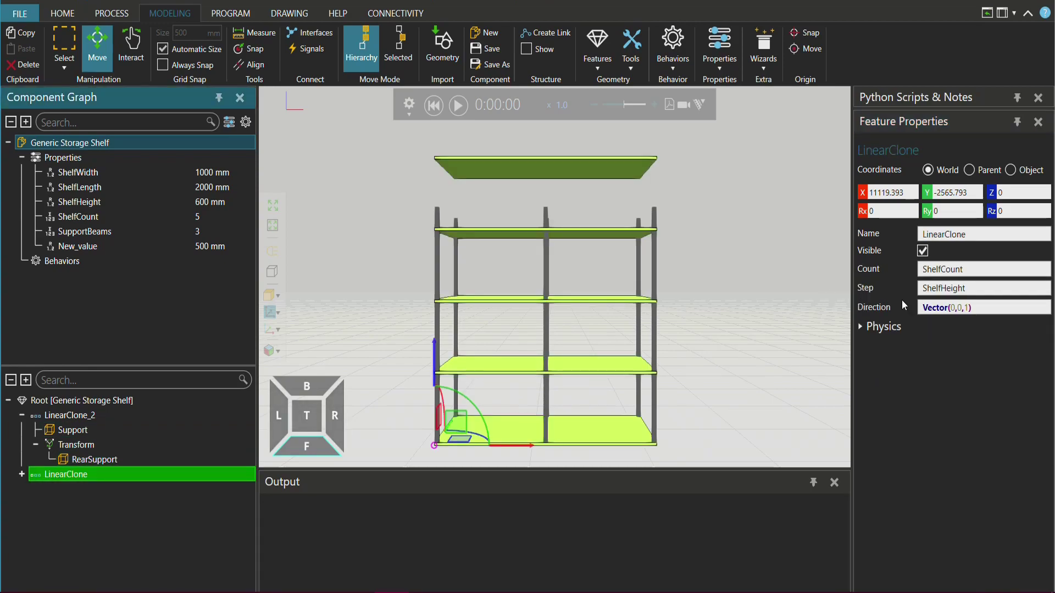
double_click(961, 287)
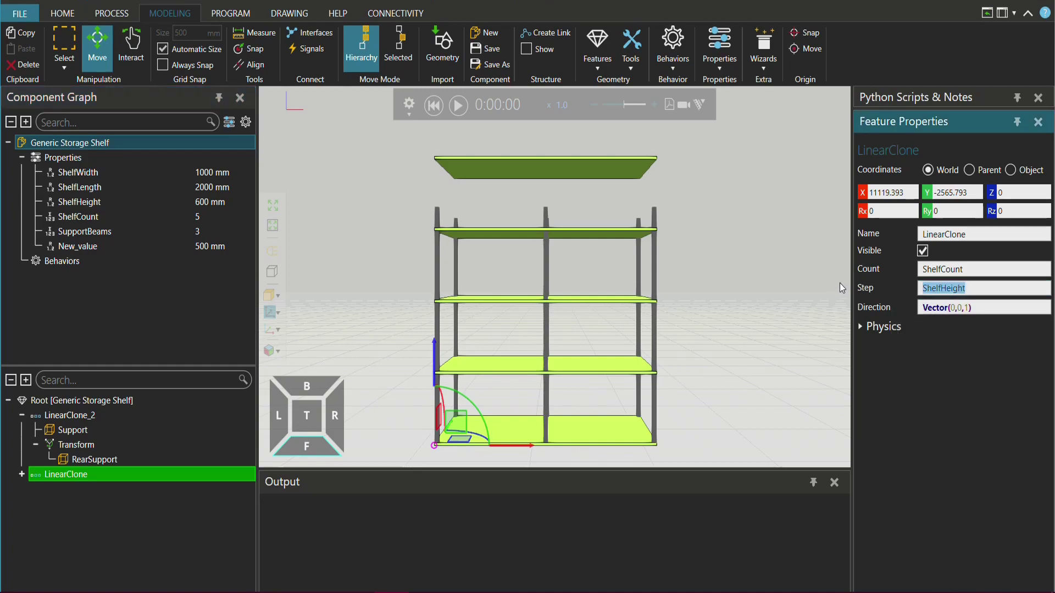
type("New_value")
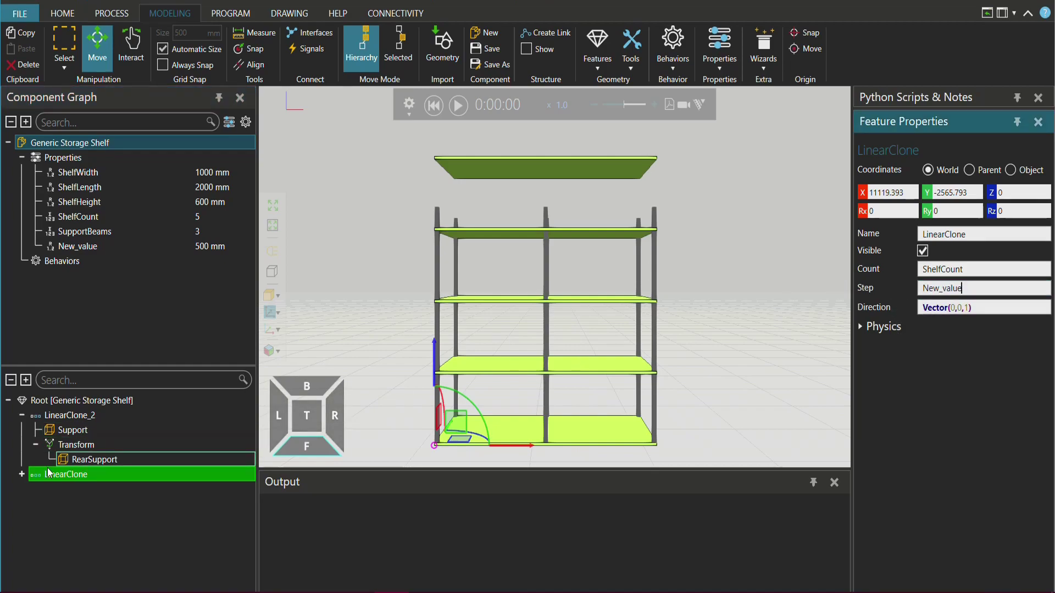
left_click(22, 474)
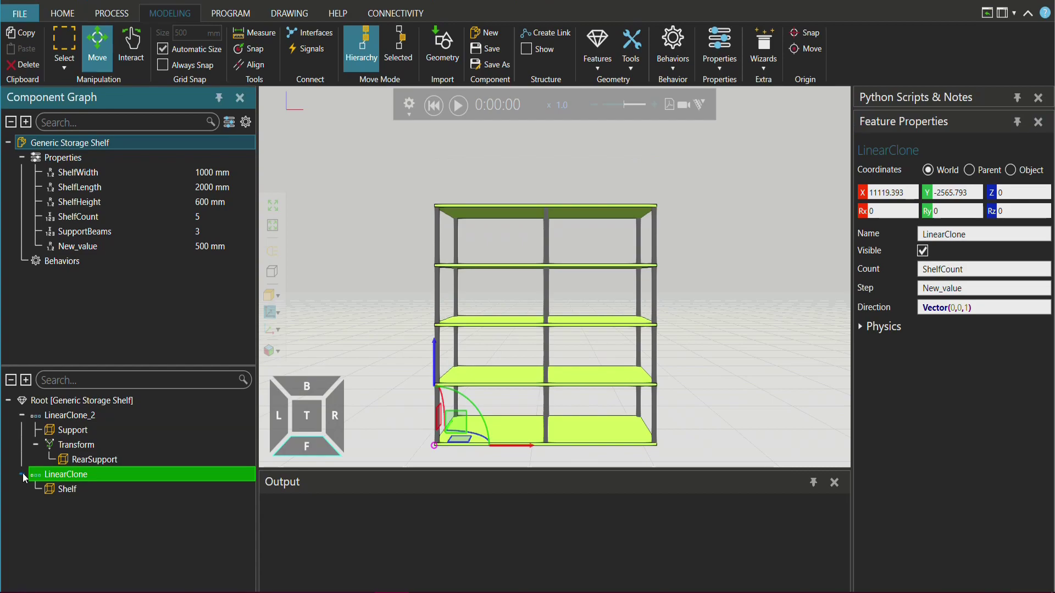
Collapse LinearClone and, on the HOME tab, set the shelf's New_value to 2000 mm.
left_click(22, 473)
left_click(485, 398)
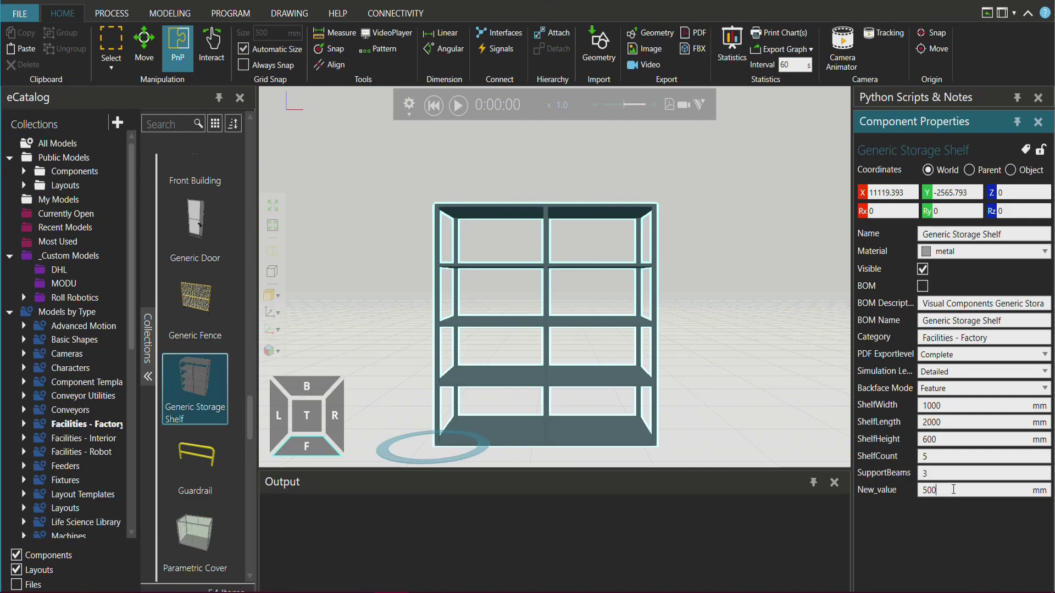
left_click_drag(953, 489, 837, 489)
type("2000")
key("Return")
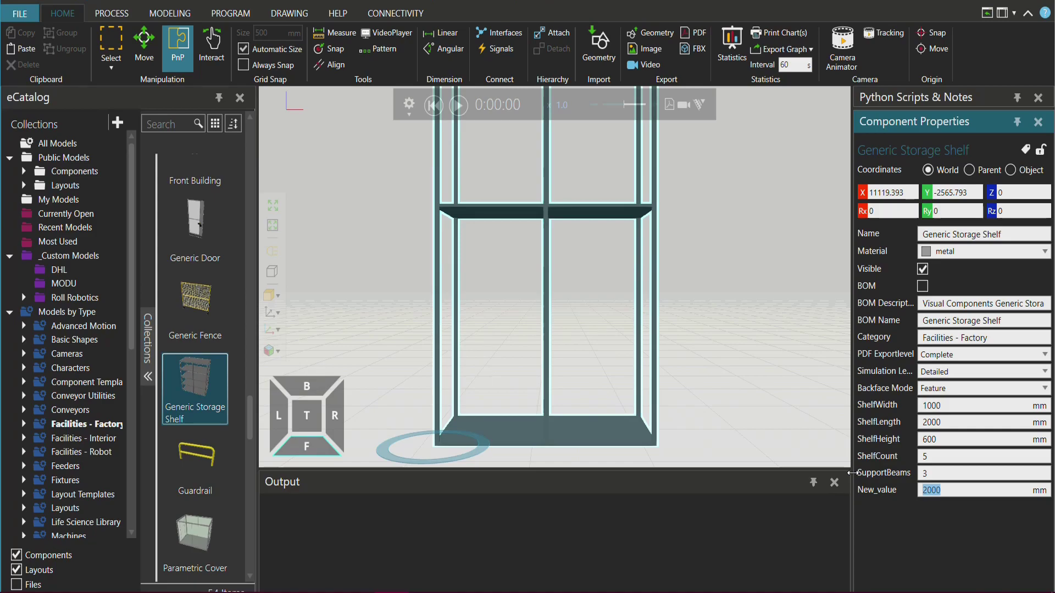
Replace ShelfLength with New_value in LinearClone_2's Step formula for the support beams.
left_click(273, 208)
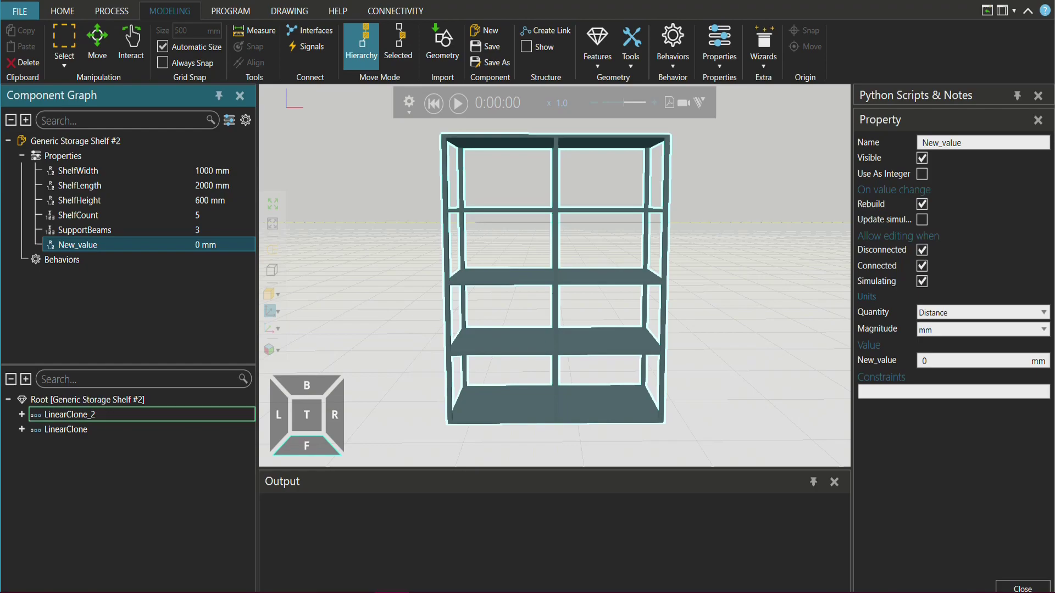
left_click(53, 415)
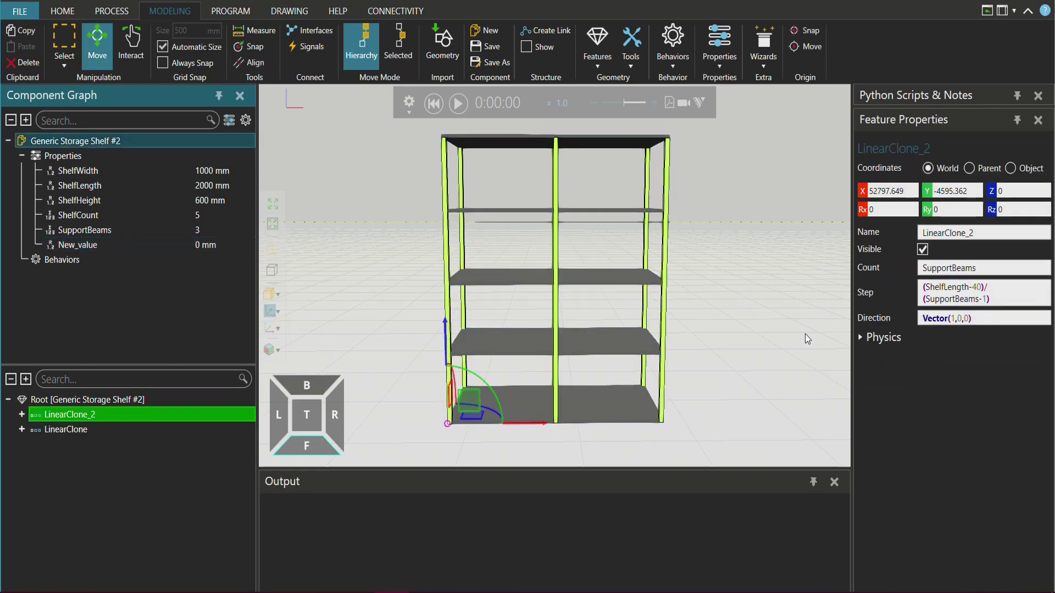
double_click(944, 288)
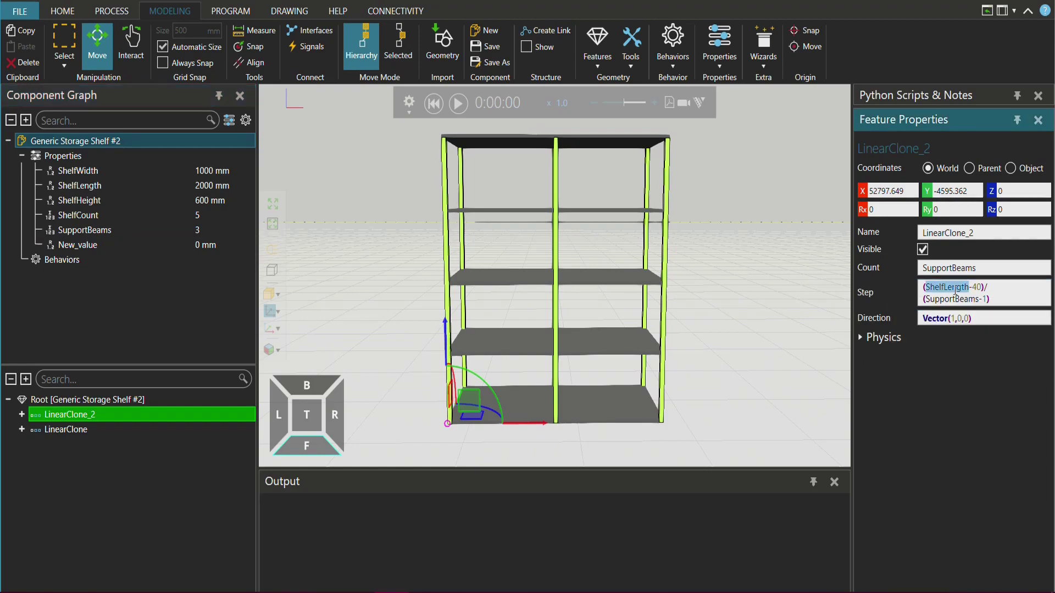
type("New_value")
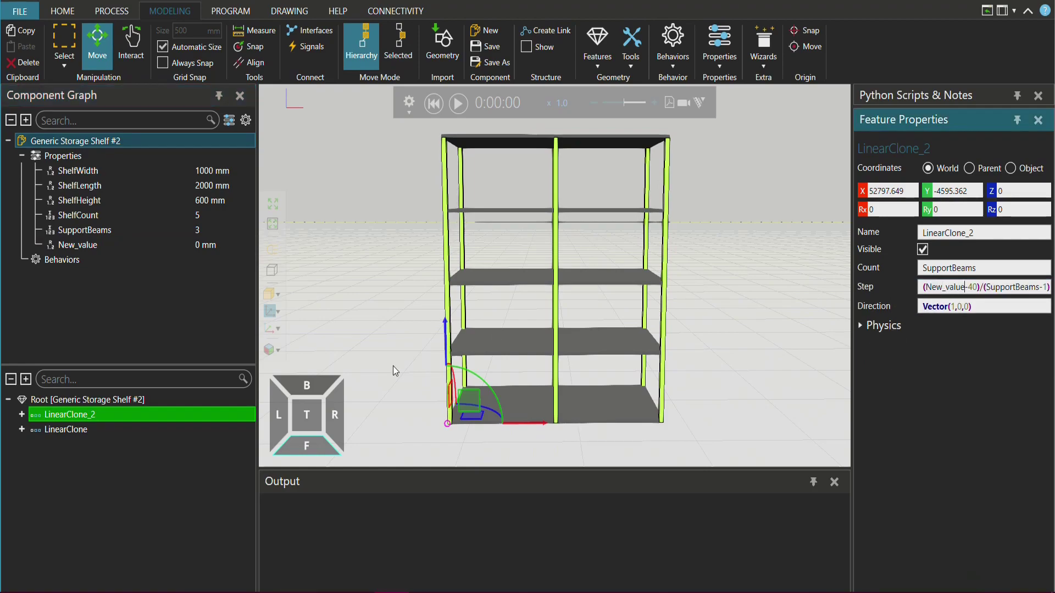
left_click(22, 413)
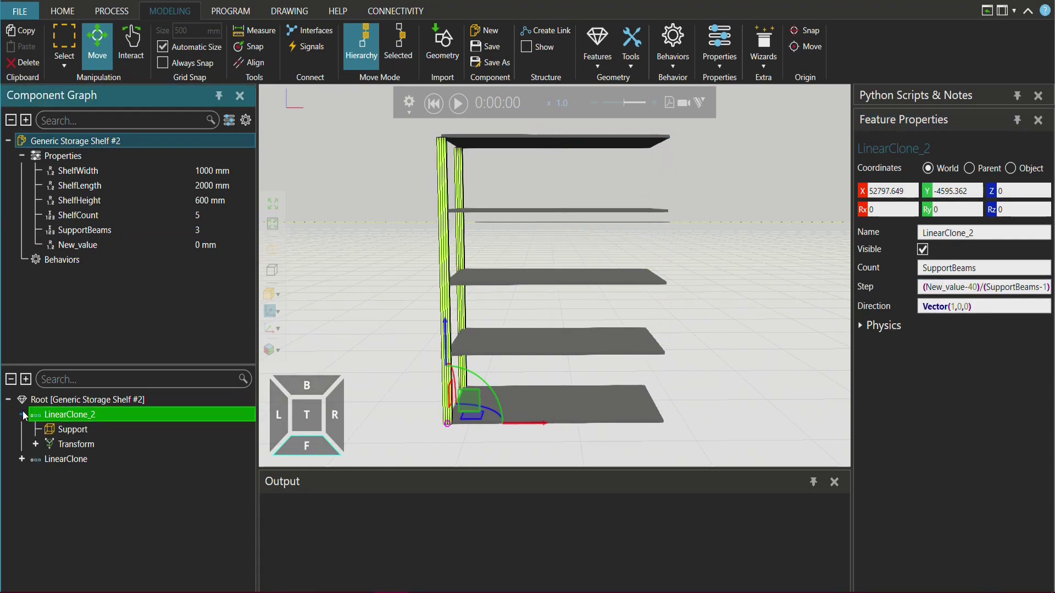
Inspect the Support, Transform and RearSupport features' dimension expressions.
left_click(75, 429)
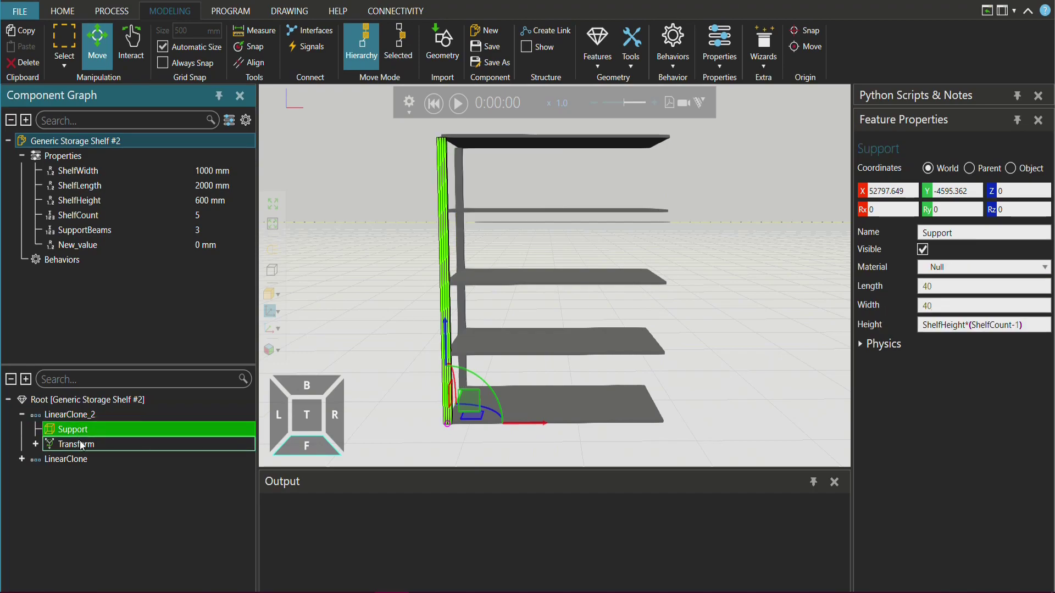
left_click(53, 445)
left_click(37, 443)
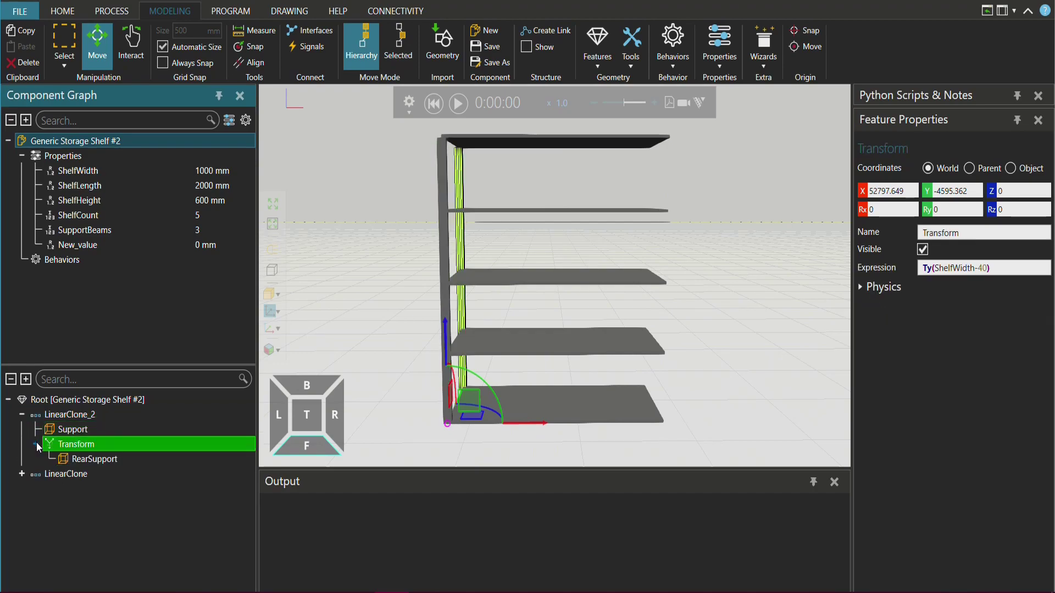
left_click(74, 463)
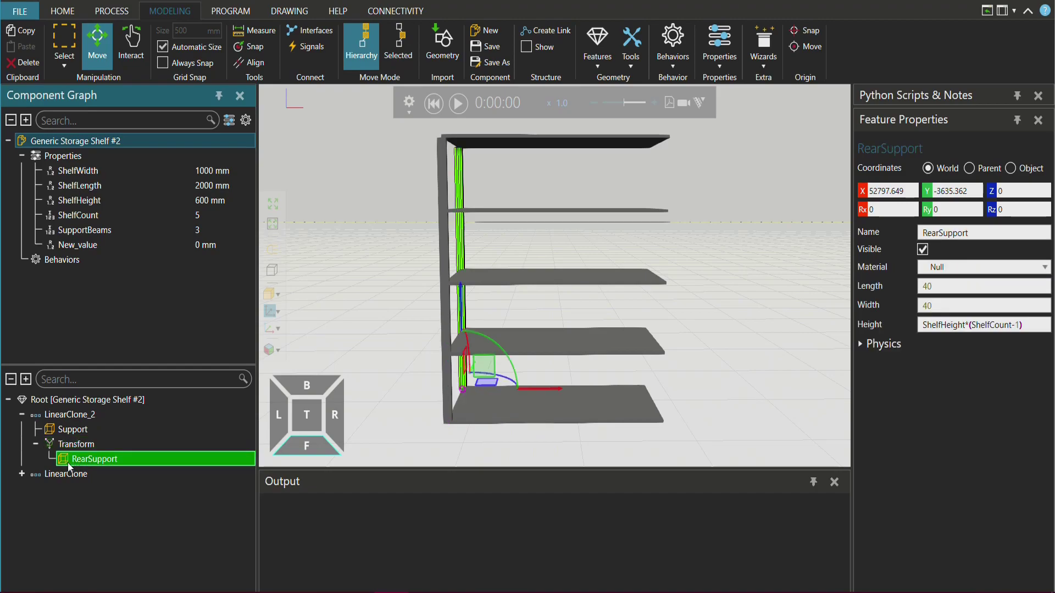
Set the Shelf feature's Length to New_value instead of ShelfLength.
left_click(41, 473)
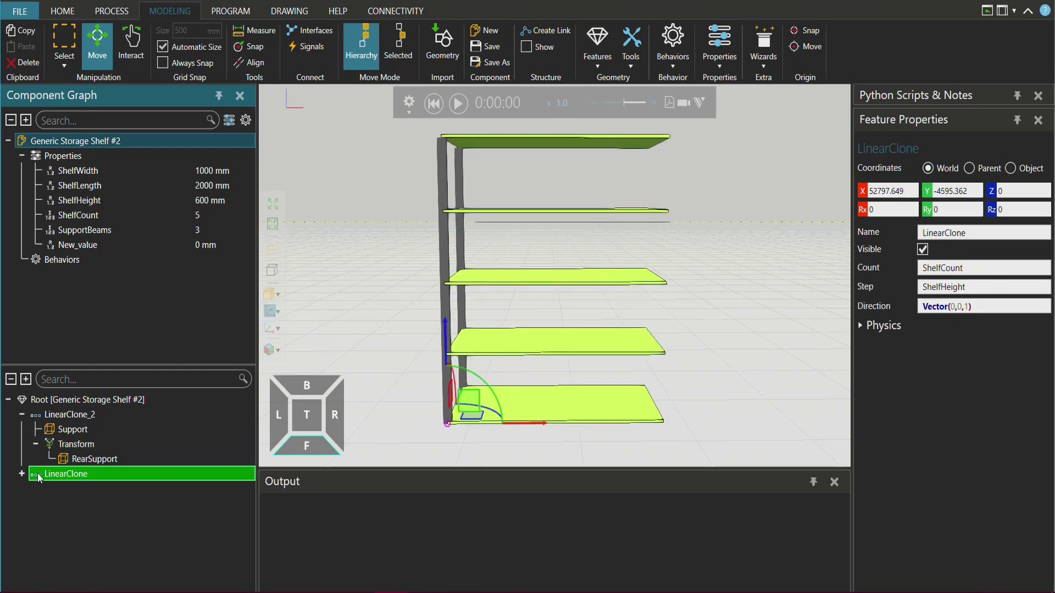
left_click(22, 473)
left_click(70, 490)
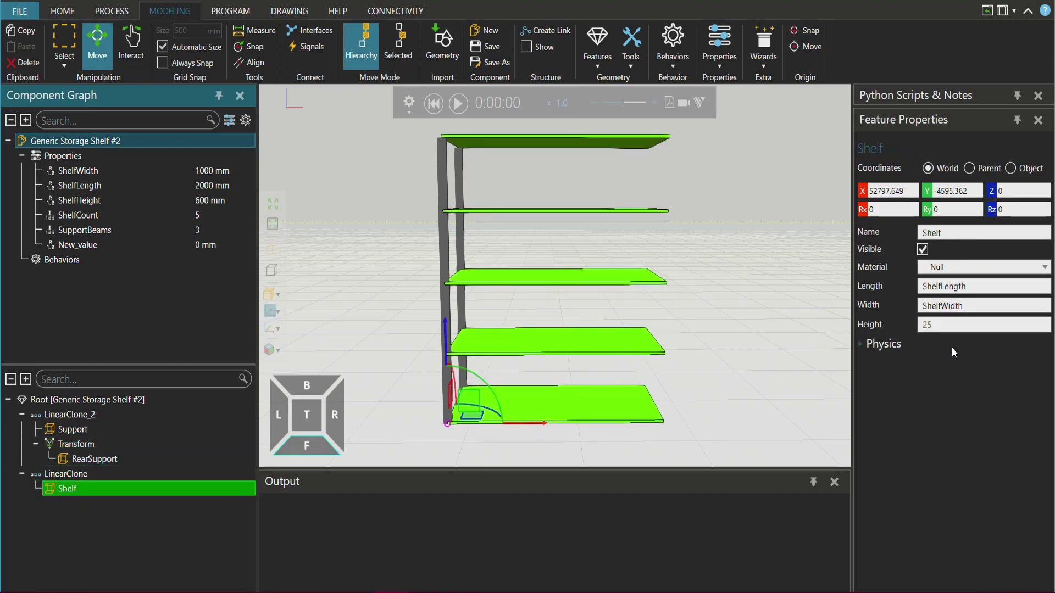
double_click(982, 287)
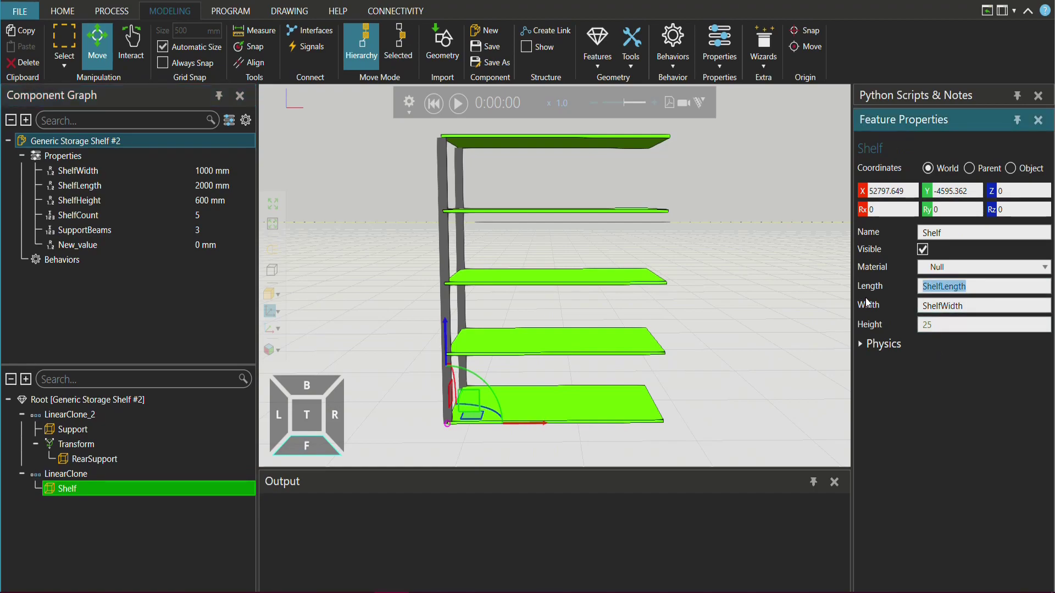
type("New_value")
On the HOME tab, set New_value to 500, then 1000, then 2000 mm.
left_click(65, 11)
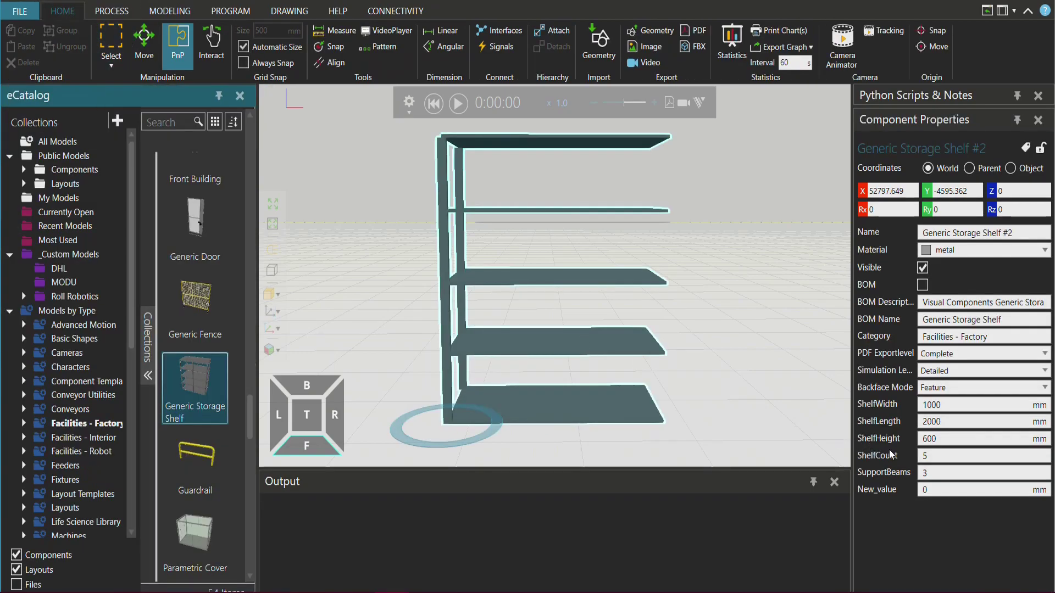
left_click(934, 489)
type("5")
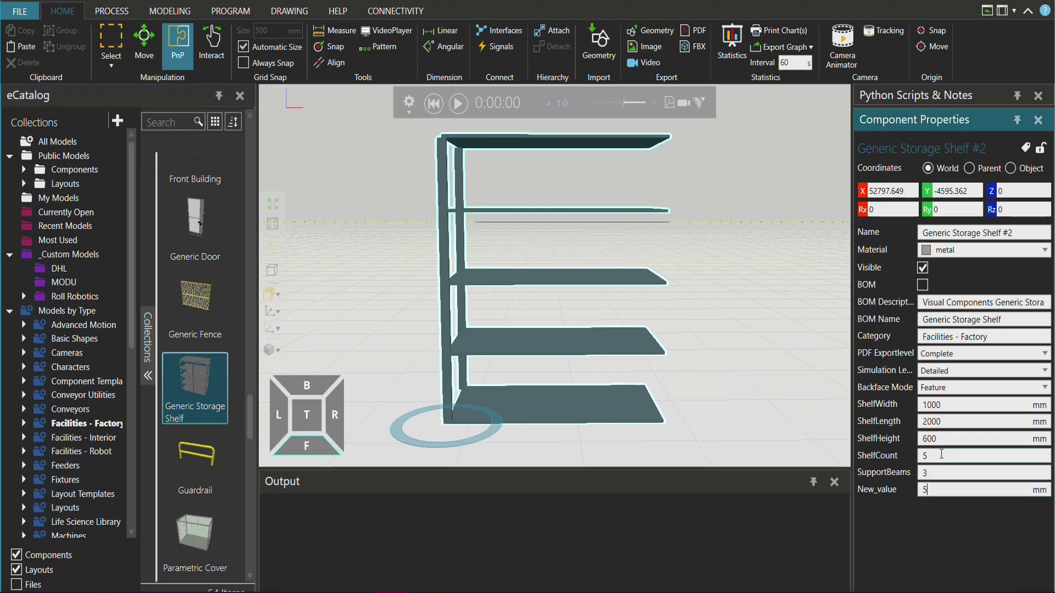
type("00")
key("Return")
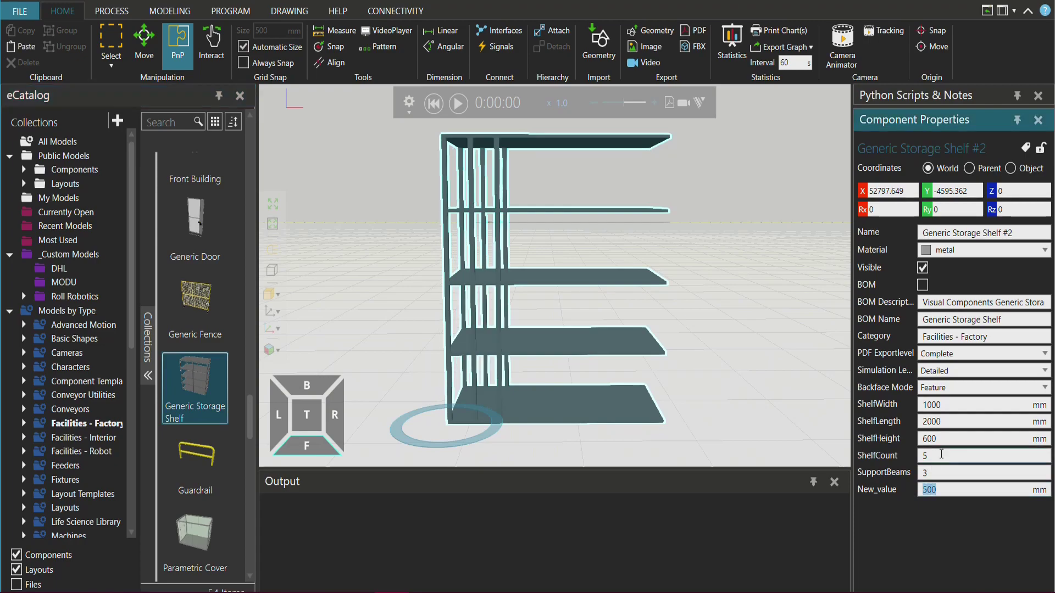
type("1000")
key("Return")
type("2000")
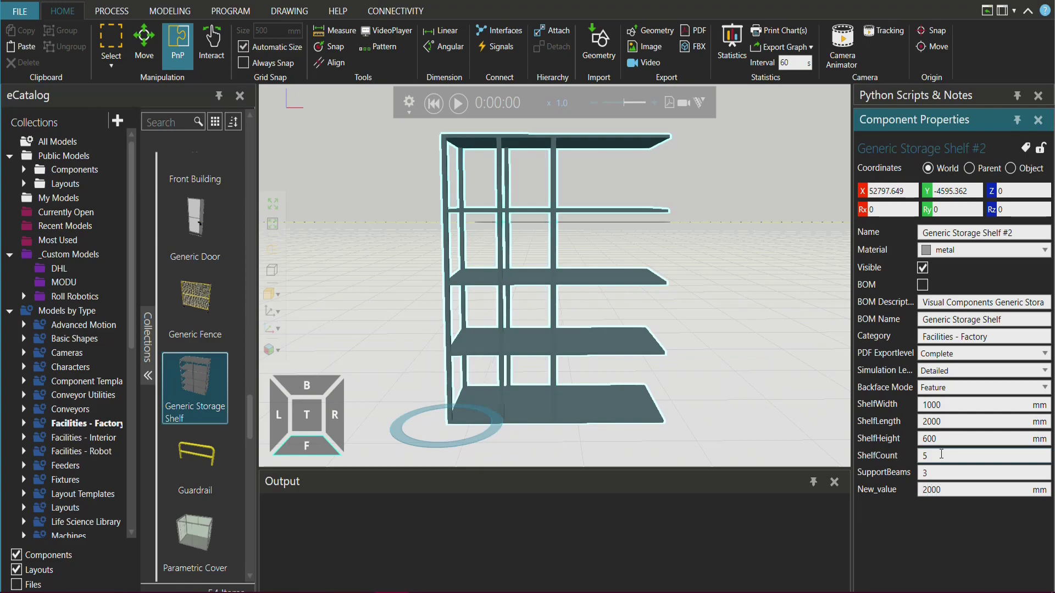
key("Return")
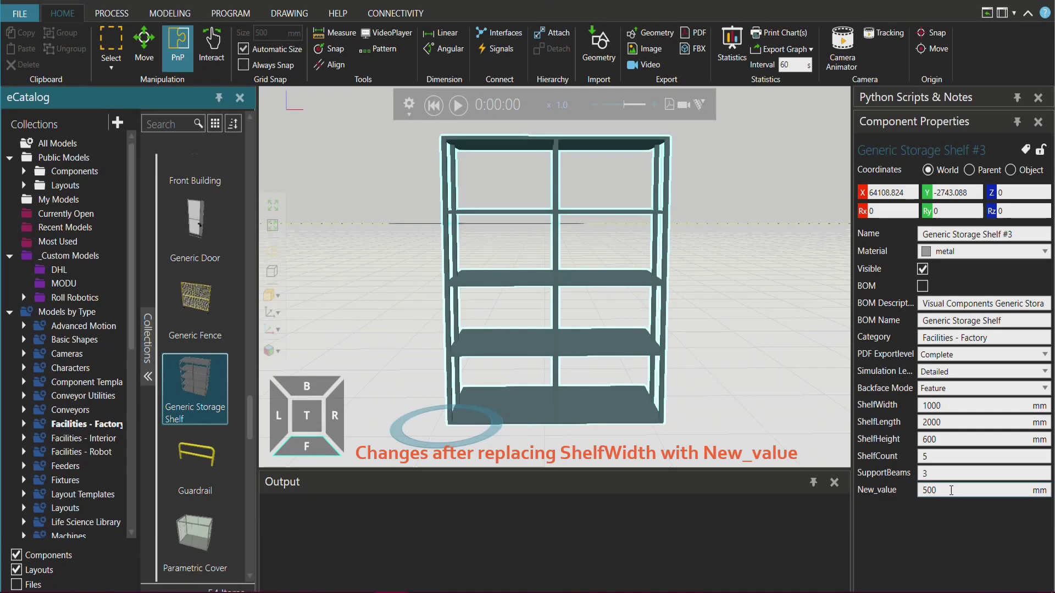
Set Generic Storage Shelf #3's New_value to 50, 600, 700, then 1000 mm, widening the shelf.
left_click(951, 491)
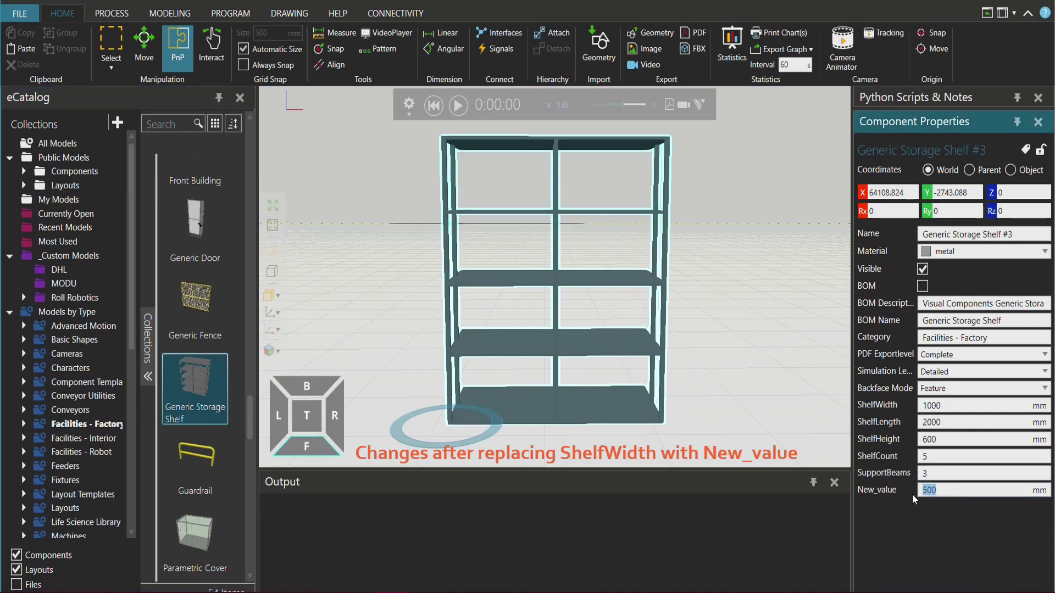
type("0")
key("Return")
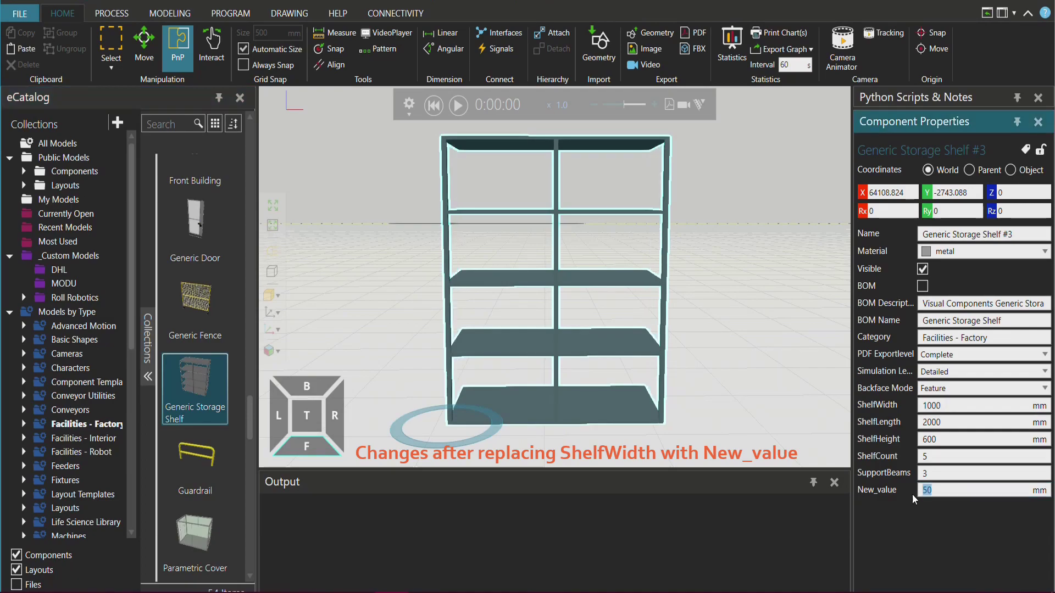
type("600")
key("Return")
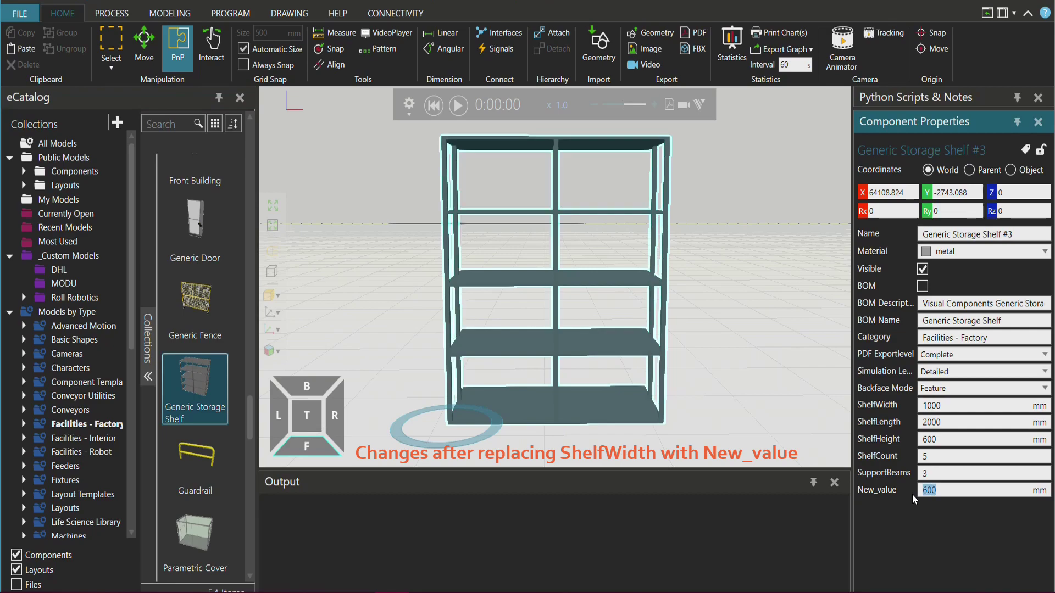
key("Return")
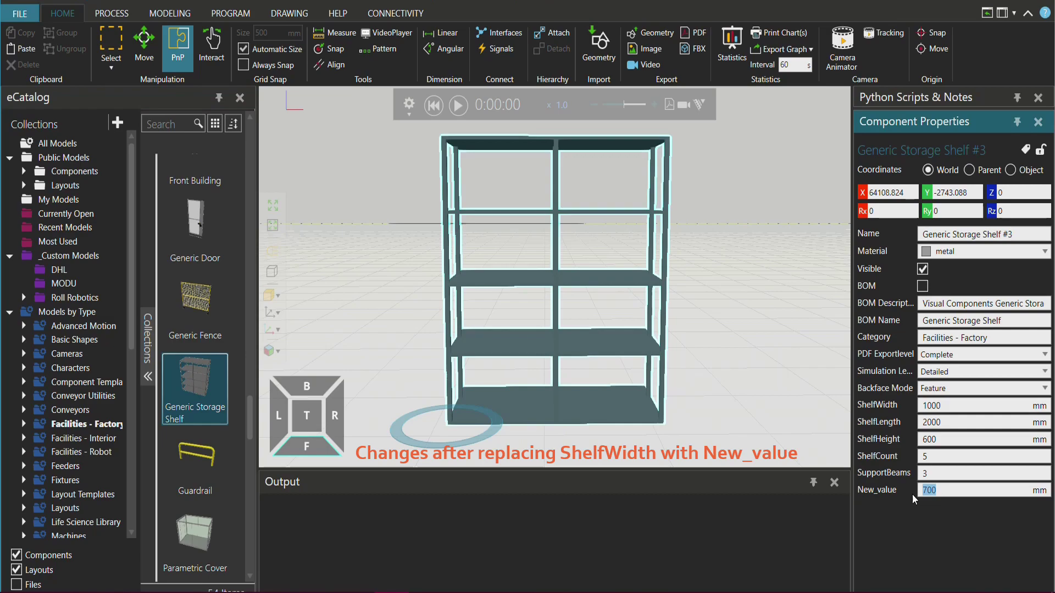
type("1000")
key("Return")
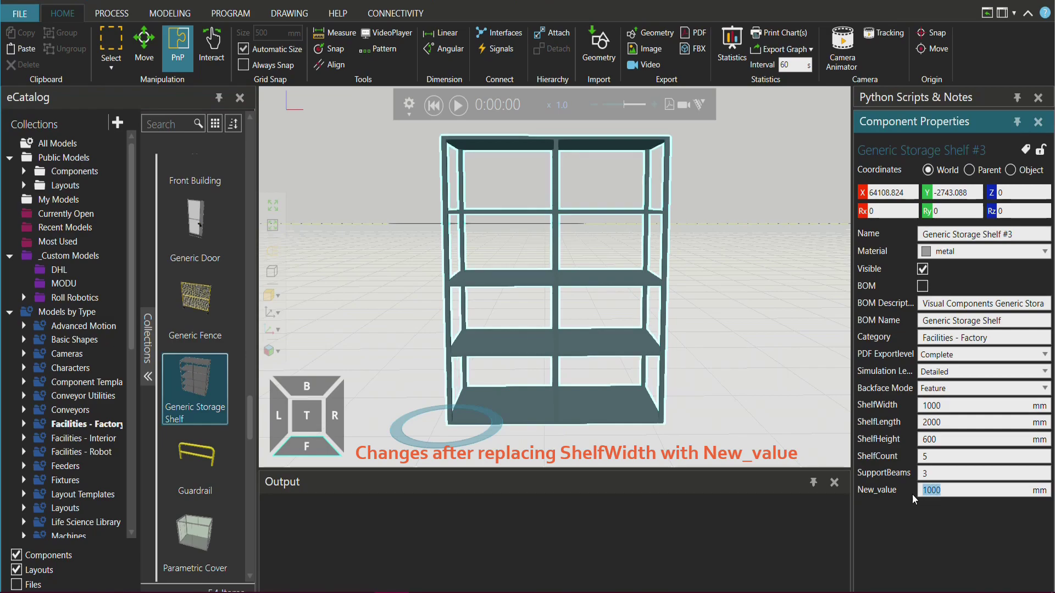